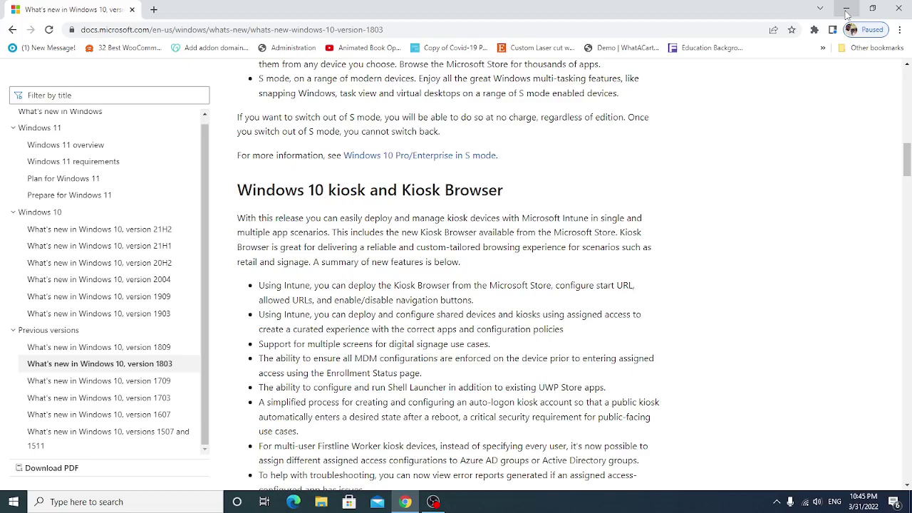
Minimize the browser, search Windows for "sy" and open System Information to check the Windows version.
{"action": "left_click", "coordinate": [847, 10]}
{"action": "left_click", "coordinate": [94, 507]}
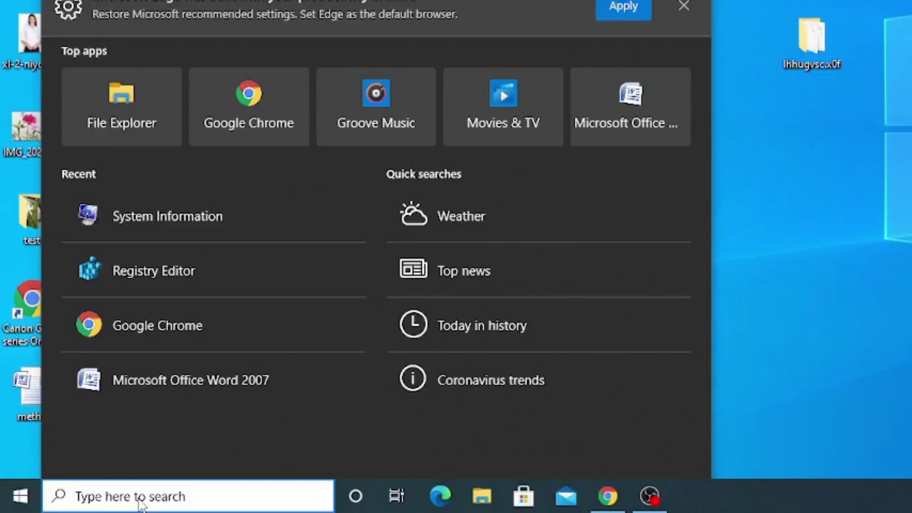
{"action": "type", "text": "sy"}
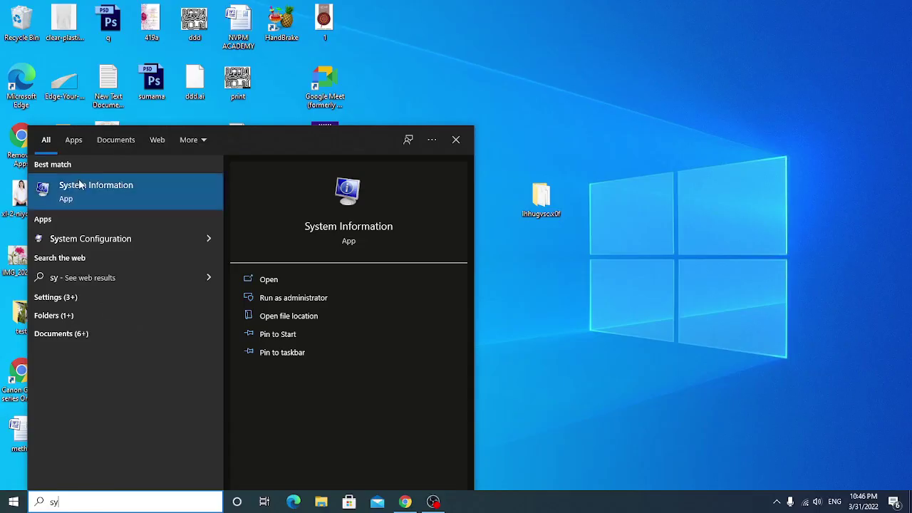
{"action": "left_click", "coordinate": [125, 25]}
{"action": "left_click", "coordinate": [336, 83]}
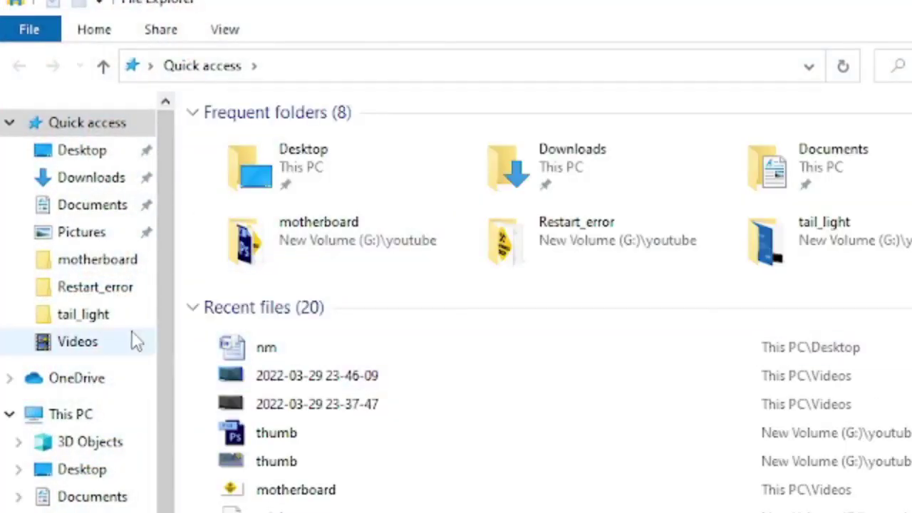
In File Explorer, open the Windows folder on Local Disk (C:).
{"action": "left_click", "coordinate": [76, 414]}
{"action": "left_click", "coordinate": [293, 390]}
{"action": "double_click", "coordinate": [293, 391]}
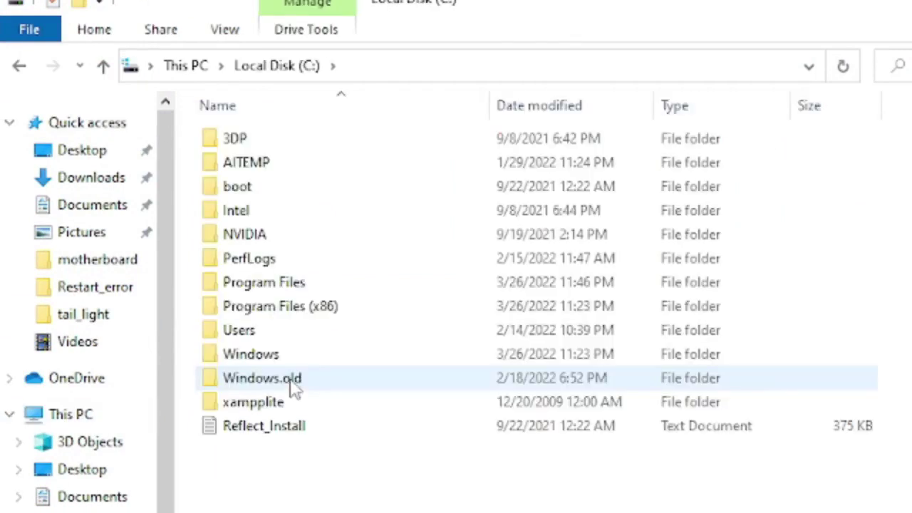
{"action": "double_click", "coordinate": [255, 362]}
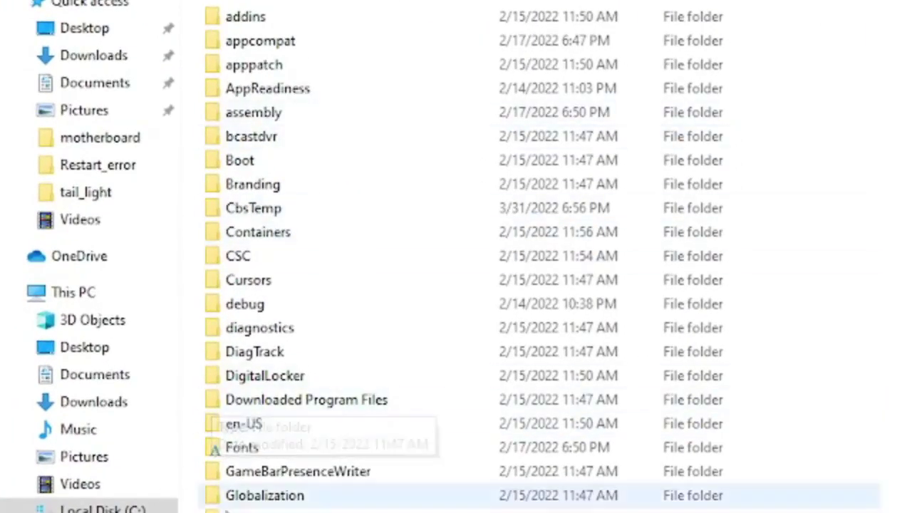
Open the RegBack folder inside System32\config to examine its registry backup files.
{"action": "scroll", "coordinate": [228, 360], "scroll_direction": "down", "scroll_amount": 4}
{"action": "scroll", "coordinate": [463, 256], "scroll_direction": "down", "scroll_amount": 6}
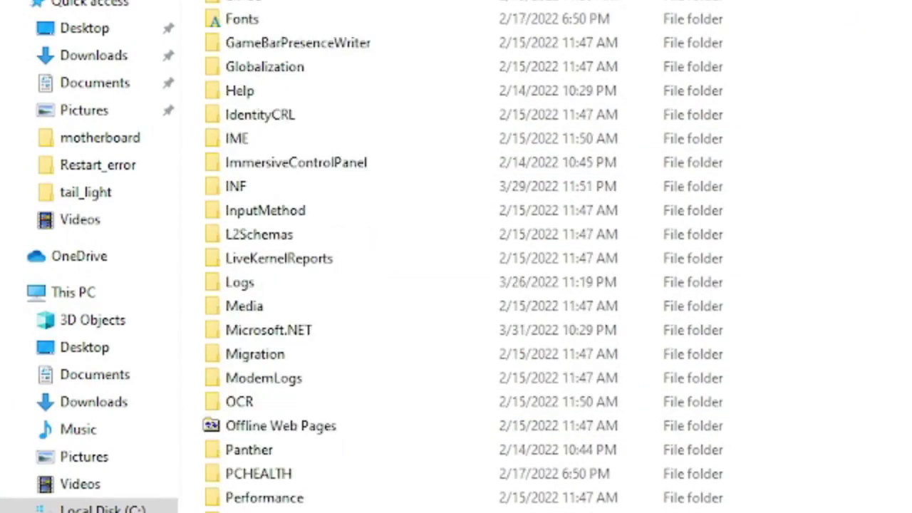
{"action": "scroll", "coordinate": [463, 256], "scroll_direction": "down", "scroll_amount": 1}
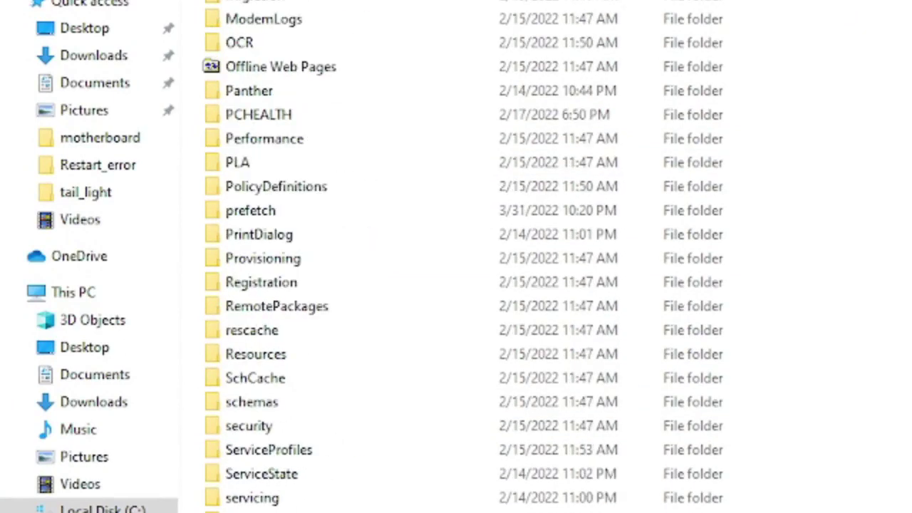
{"action": "scroll", "coordinate": [260, 468], "scroll_direction": "up", "scroll_amount": 11}
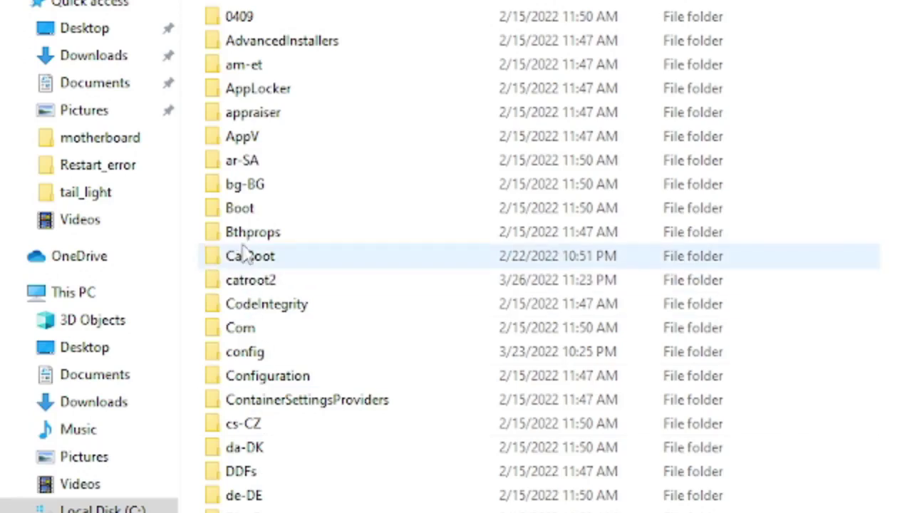
{"action": "double_click", "coordinate": [239, 356]}
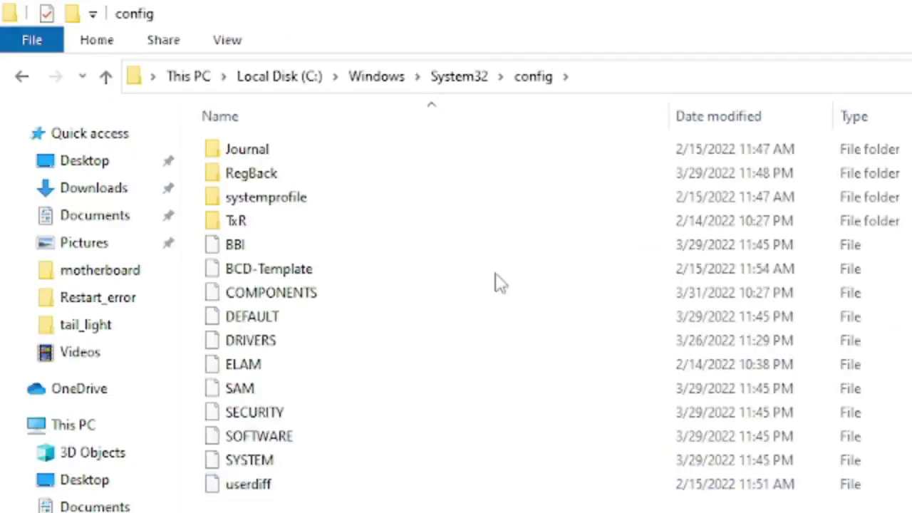
{"action": "double_click", "coordinate": [255, 182]}
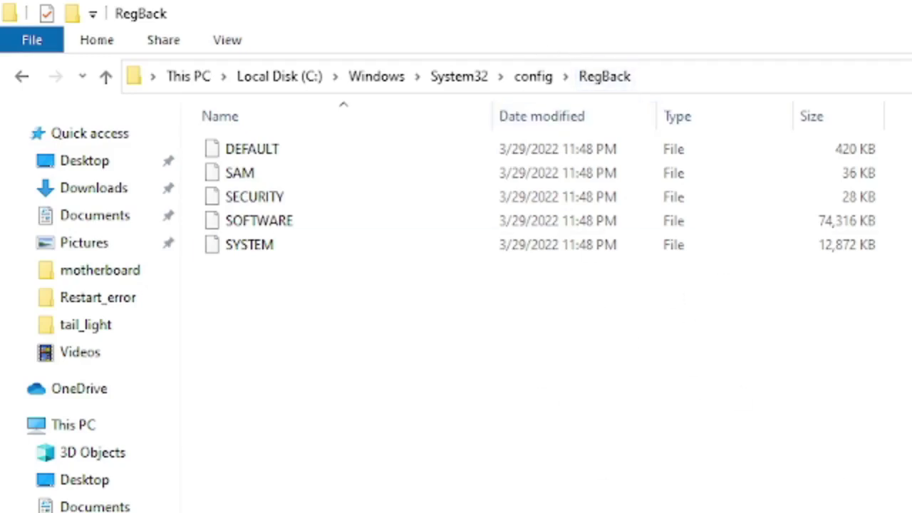
Search Windows for "reg" and run Registry Editor as administrator.
{"action": "left_click", "coordinate": [149, 482]}
{"action": "type", "text": "re"}
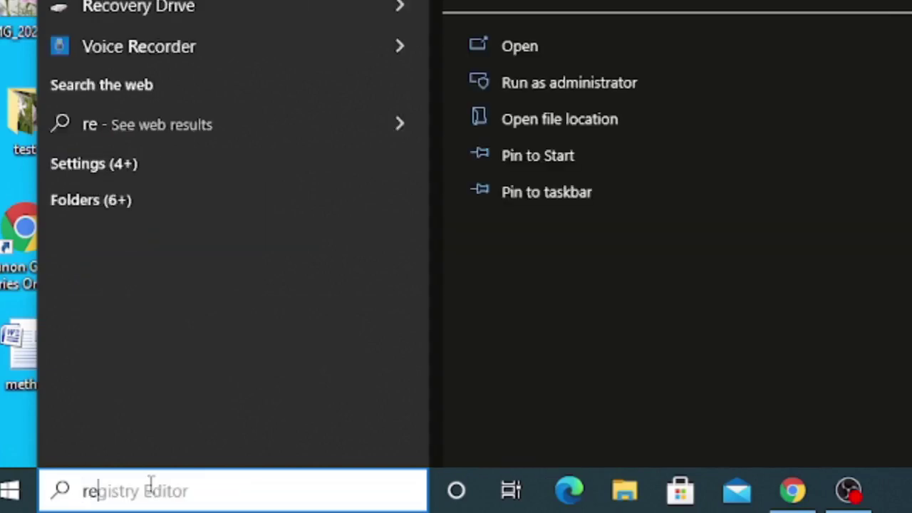
{"action": "type", "text": "g"}
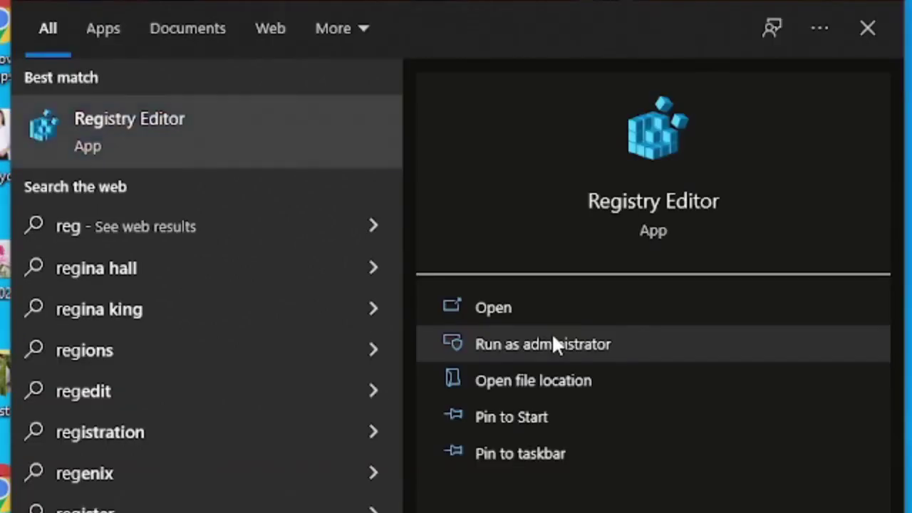
{"action": "left_click", "coordinate": [579, 83]}
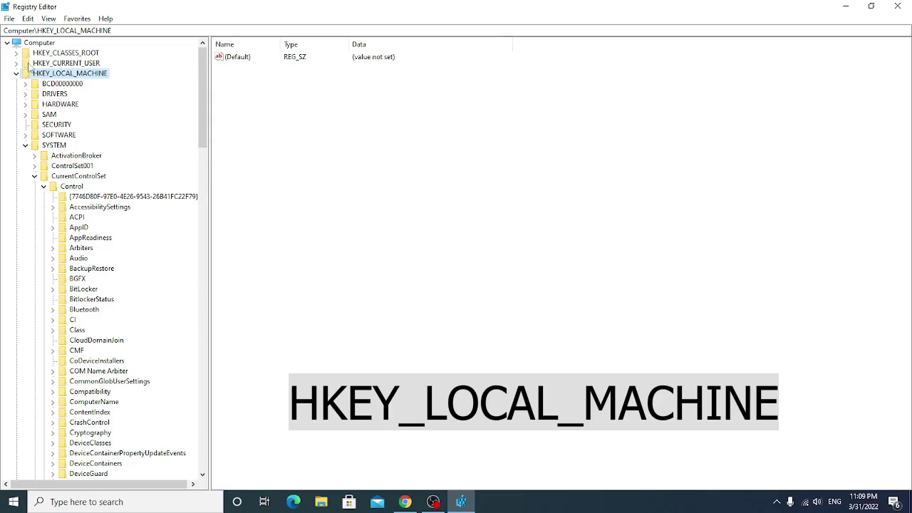
Select the registry key HKEY_LOCAL_MACHINE\SYSTEM\CurrentControlSet\Control\Session Manager\Configuration Manager and collapse its subkeys.
{"action": "left_click", "coordinate": [34, 144]}
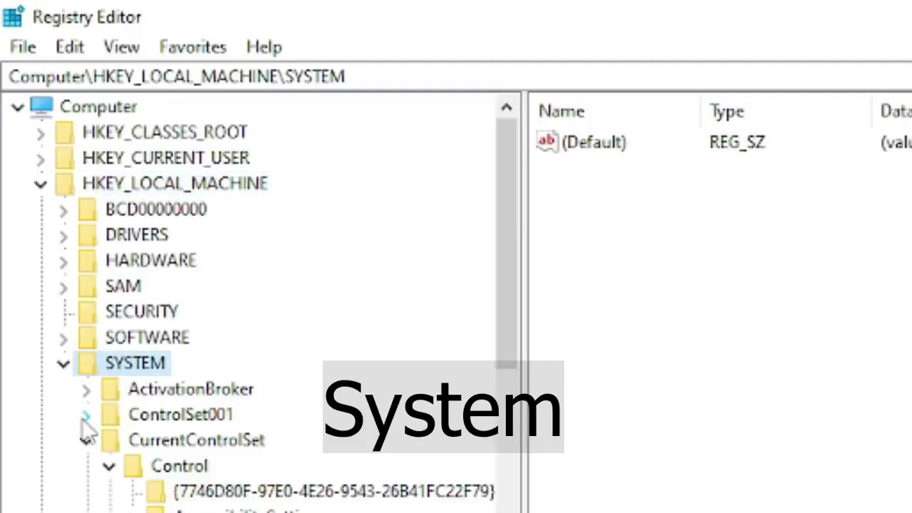
{"action": "left_click", "coordinate": [133, 448]}
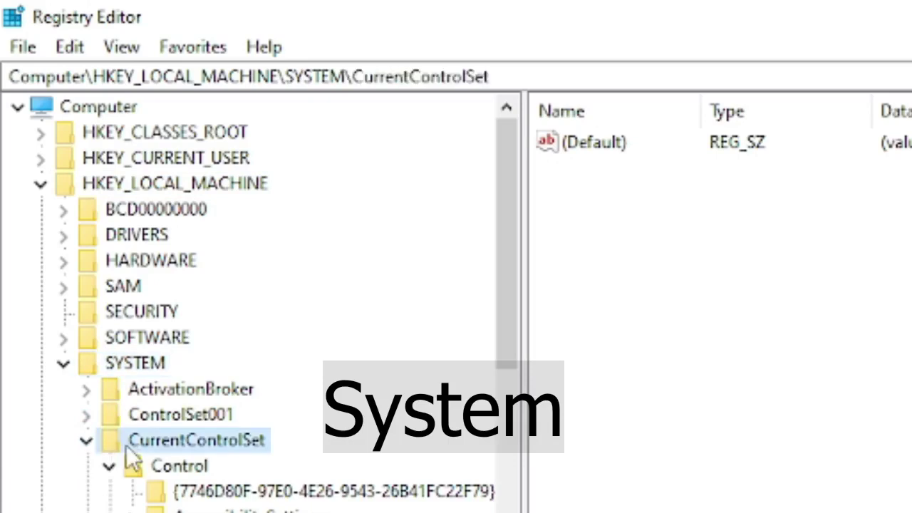
{"action": "left_click", "coordinate": [86, 441]}
{"action": "left_click", "coordinate": [87, 442]}
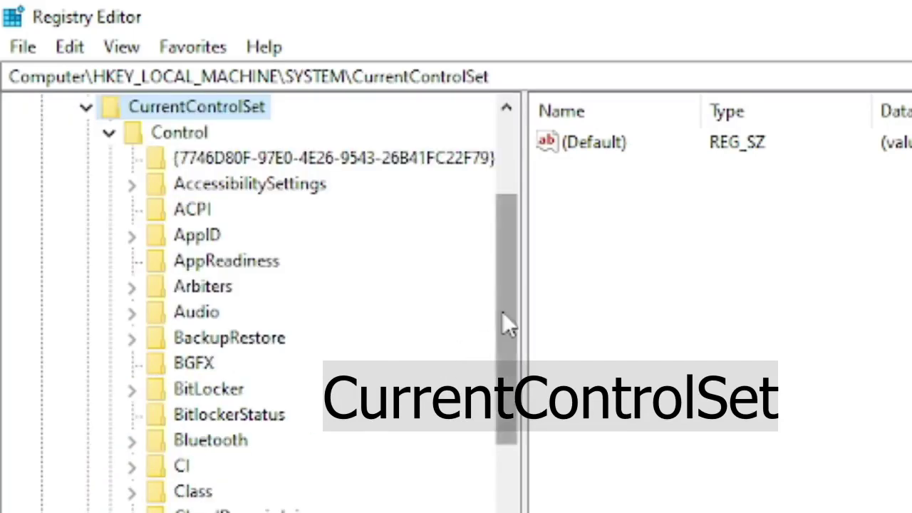
{"action": "left_click_drag", "start_coordinate": [502, 311], "coordinate": [503, 512]}
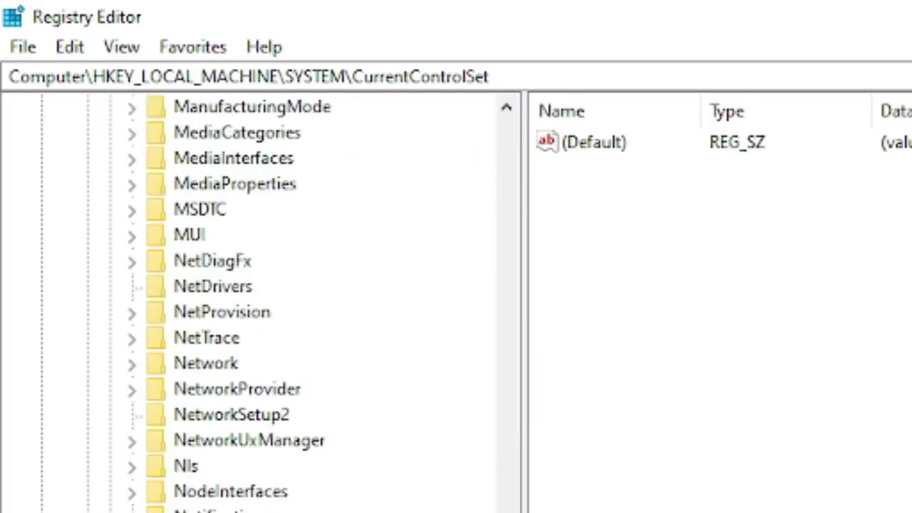
{"action": "scroll", "coordinate": [257, 306], "scroll_direction": "down", "scroll_amount": 10}
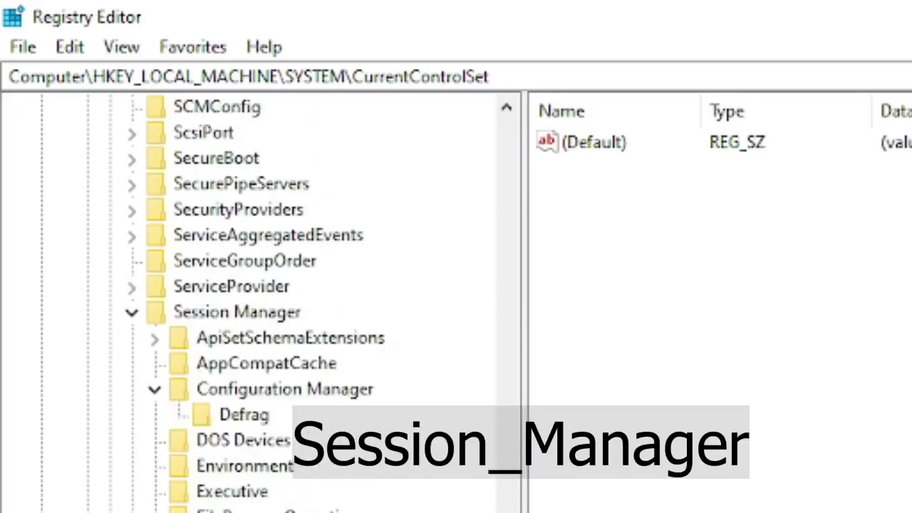
{"action": "left_click", "coordinate": [159, 270]}
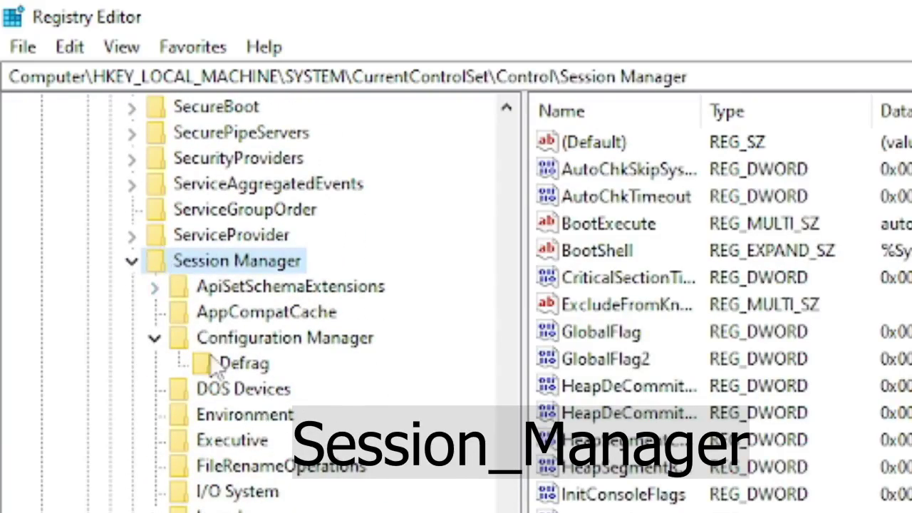
{"action": "left_click", "coordinate": [177, 340]}
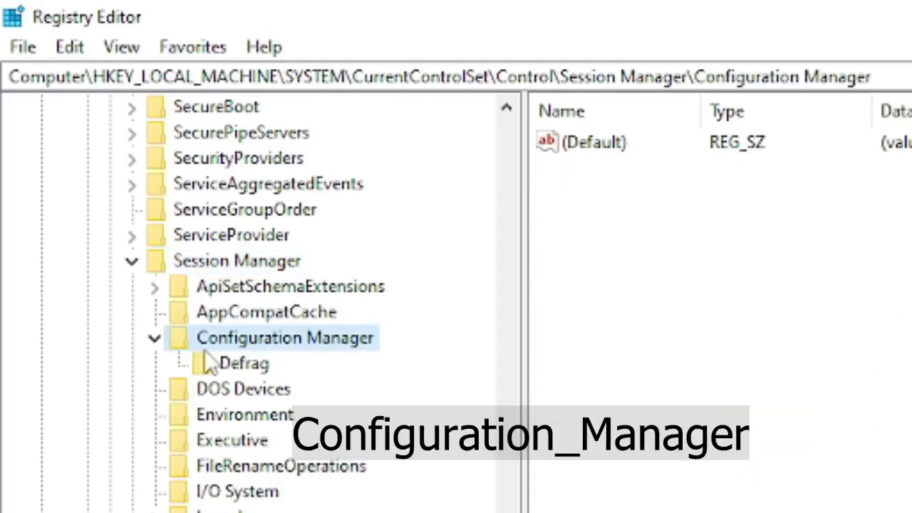
{"action": "left_click", "coordinate": [155, 340]}
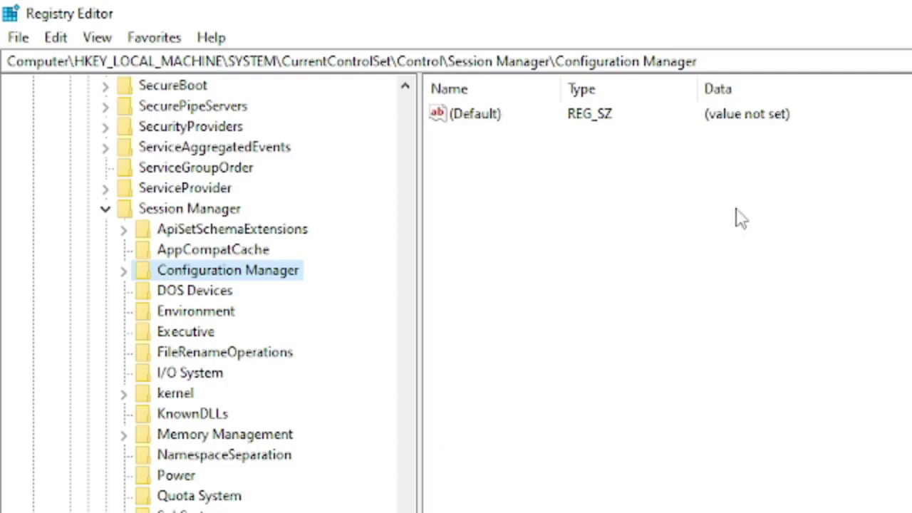
Create a DWORD (32-bit) value named EnablePeriodicBackup in the Configuration Manager key.
{"action": "right_click", "coordinate": [721, 242]}
{"action": "mouse_move", "coordinate": [754, 267]}
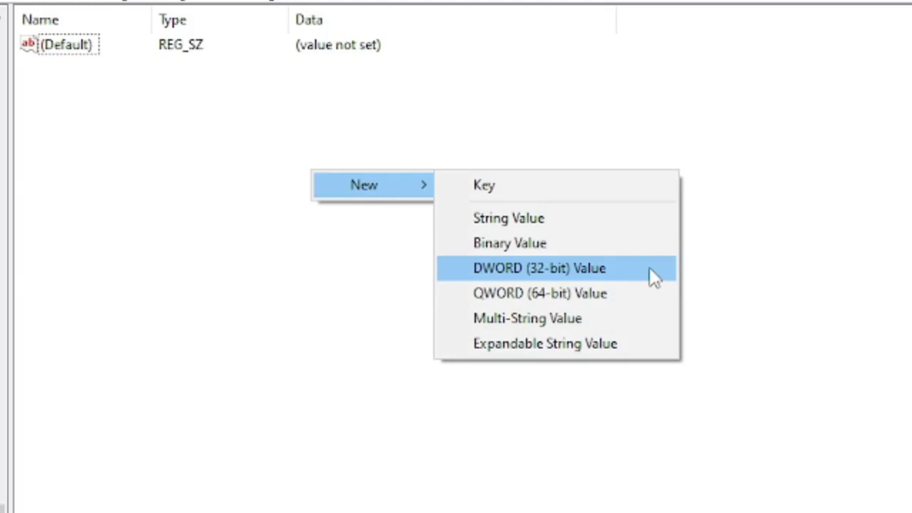
{"action": "left_click", "coordinate": [487, 271]}
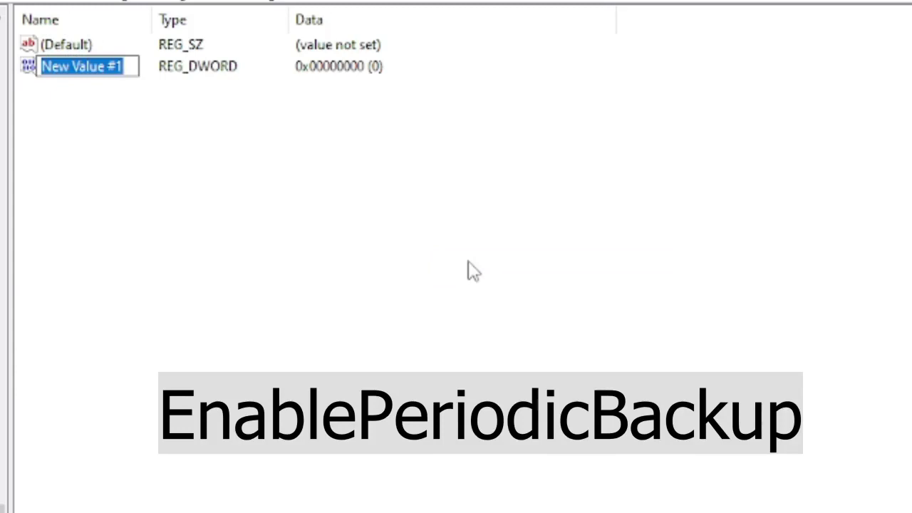
{"action": "type", "text": "Ena"}
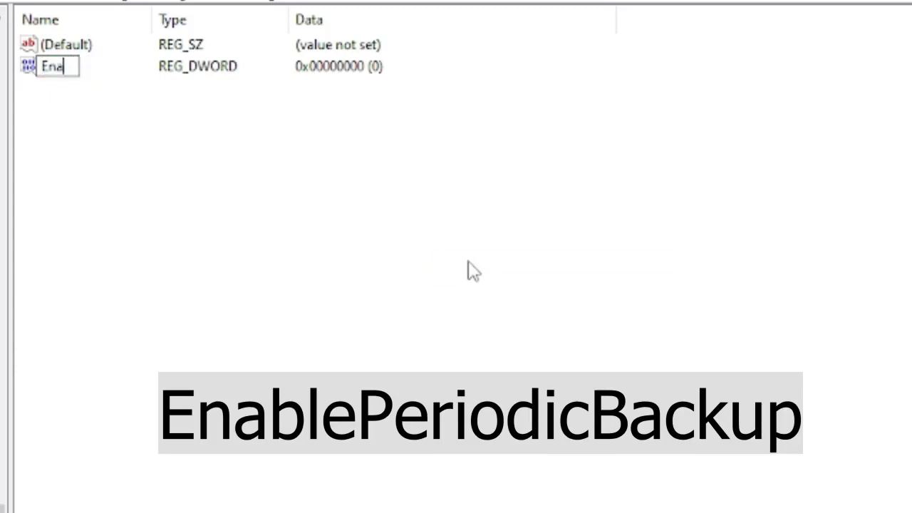
{"action": "type", "text": "ble"}
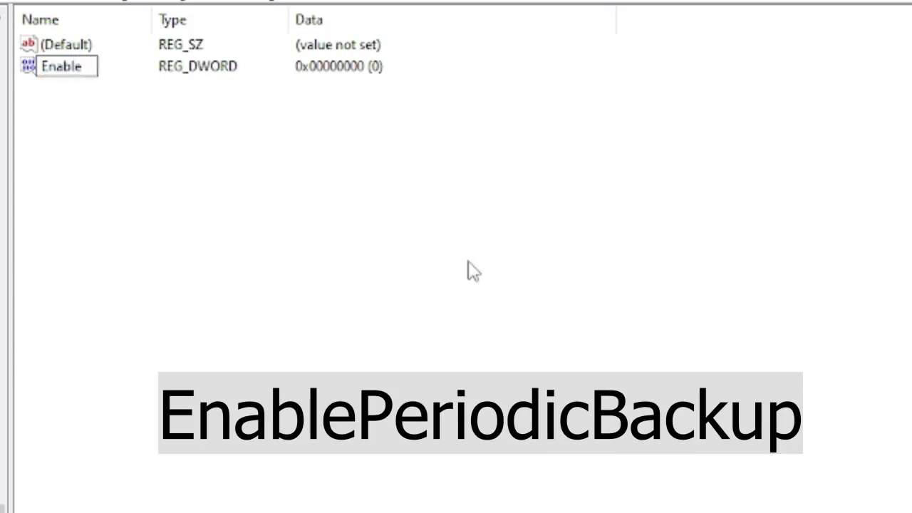
{"action": "type", "text": "Periodic"}
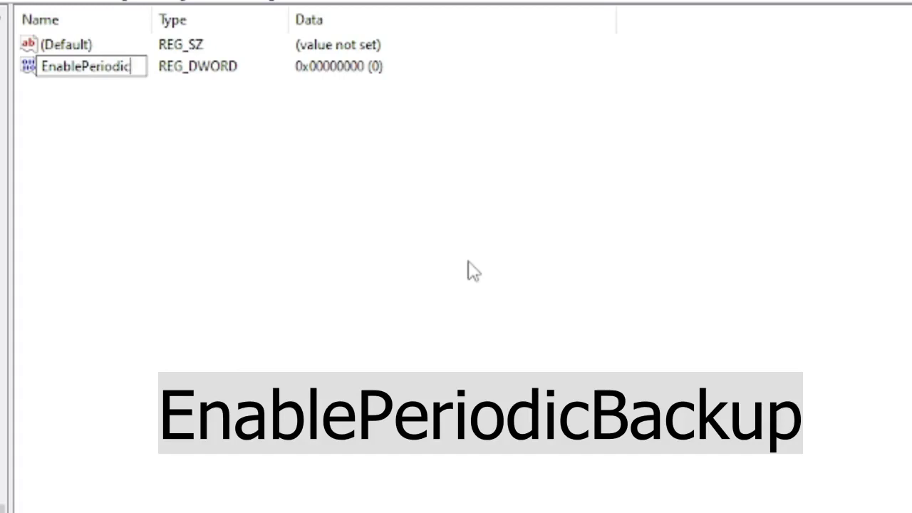
{"action": "type", "text": "Backup"}
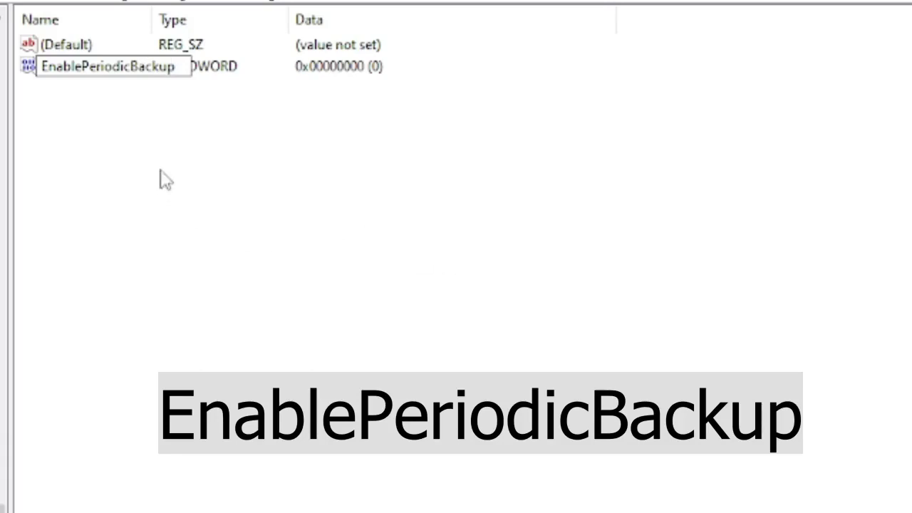
{"action": "key", "text": "Return"}
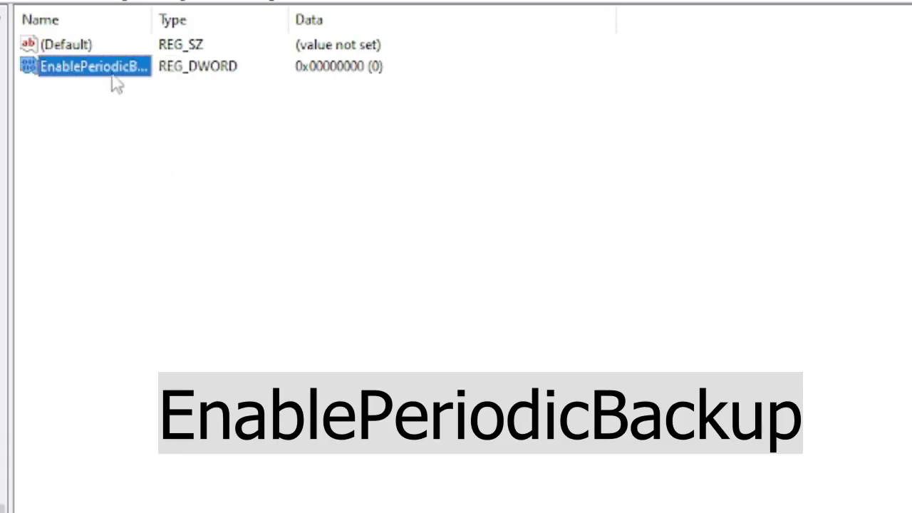
Set the value data of EnablePeriodicBackup to 1 and save it.
{"action": "left_click", "coordinate": [189, 71]}
{"action": "left_click", "coordinate": [38, 66]}
{"action": "double_click", "coordinate": [39, 66]}
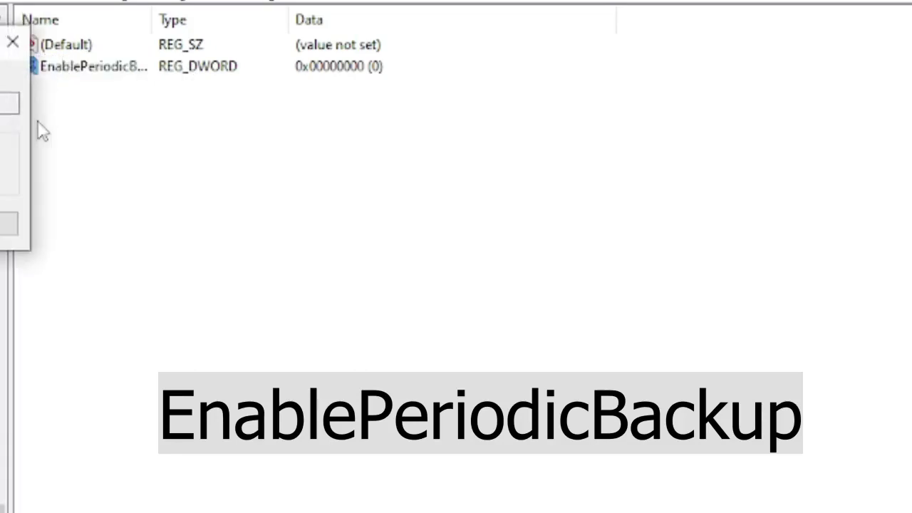
{"action": "left_click_drag", "start_coordinate": [7, 15], "coordinate": [466, 202]}
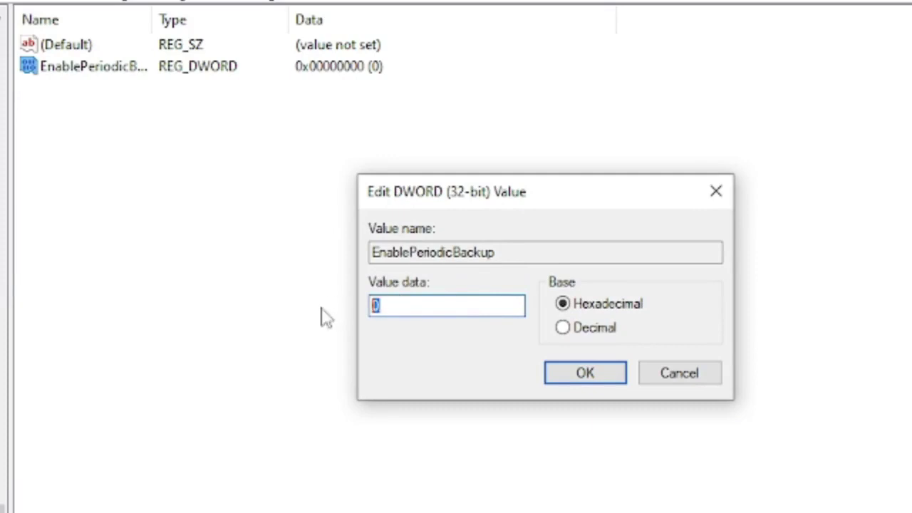
{"action": "type", "text": "1"}
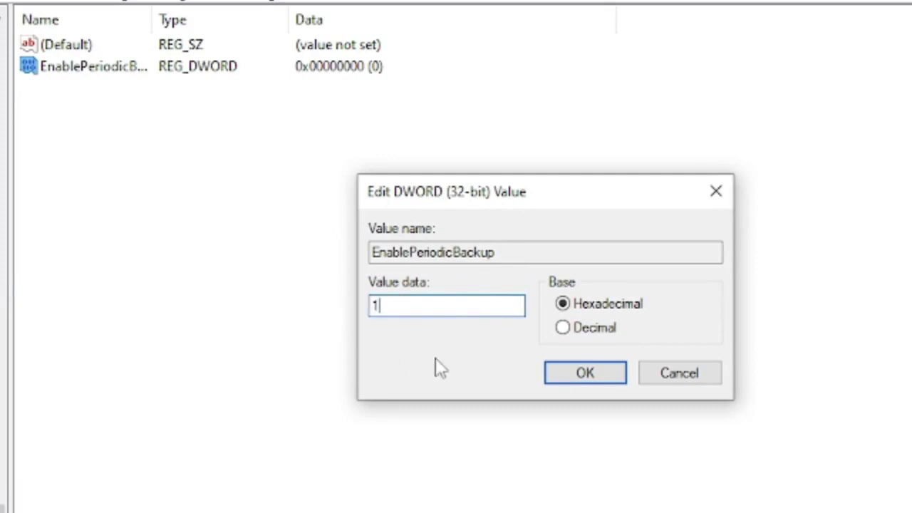
{"action": "left_click", "coordinate": [575, 376]}
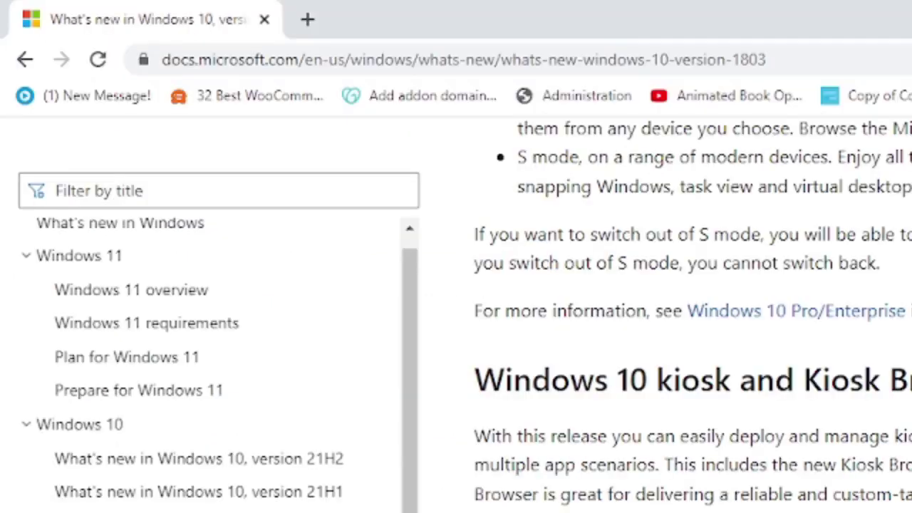
Switch to File Explorer and open the folder C:\Windows\System32\config\RegBack to view the existing registry backups.
{"action": "key", "text": "super+e"}
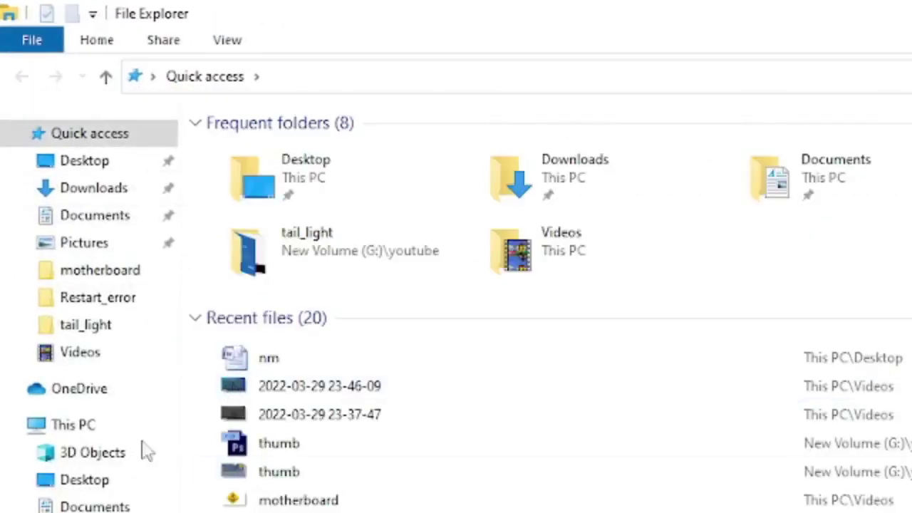
{"action": "left_click", "coordinate": [62, 426]}
{"action": "double_click", "coordinate": [350, 334]}
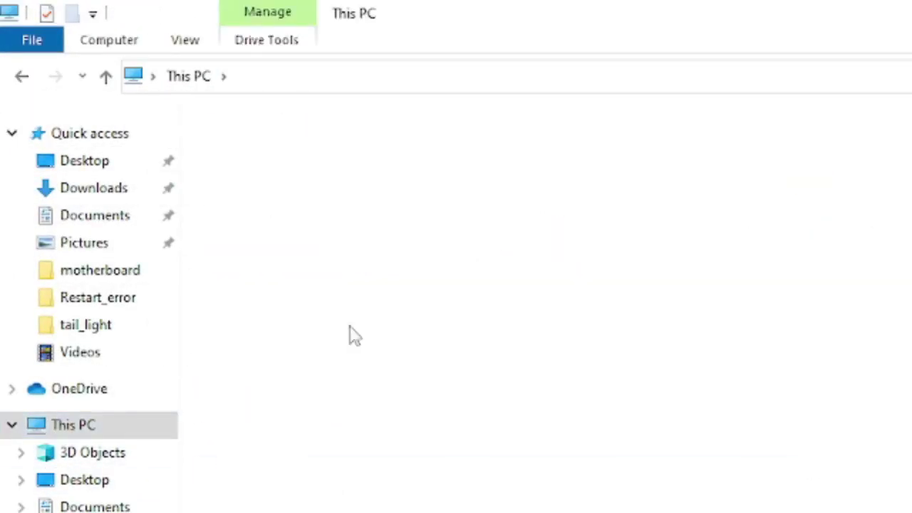
{"action": "double_click", "coordinate": [251, 369]}
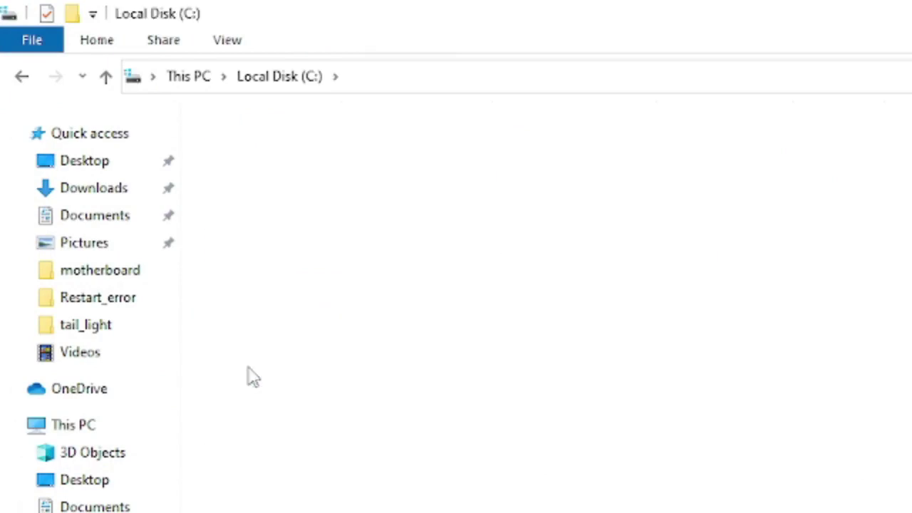
{"action": "scroll", "coordinate": [541, 320], "scroll_direction": "down", "scroll_amount": 6}
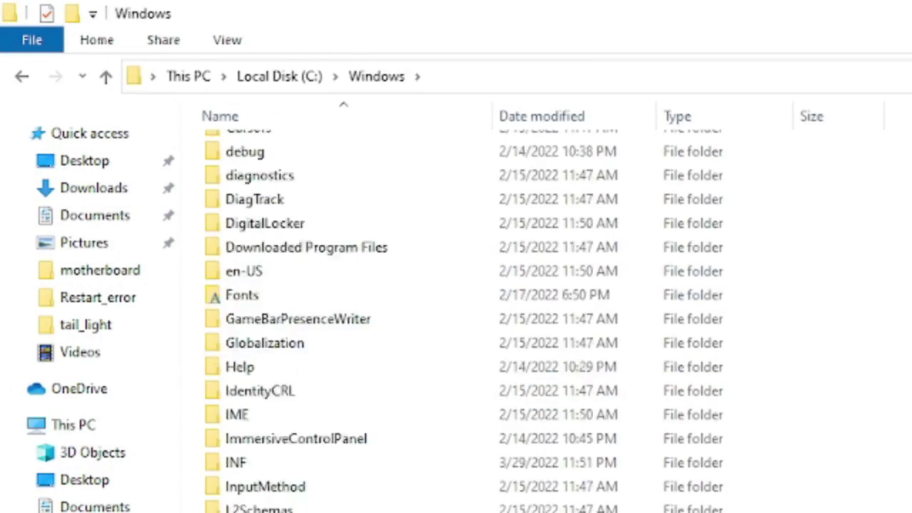
{"action": "scroll", "coordinate": [542, 321], "scroll_direction": "down", "scroll_amount": 4}
{"action": "scroll", "coordinate": [456, 321], "scroll_direction": "down", "scroll_amount": 5}
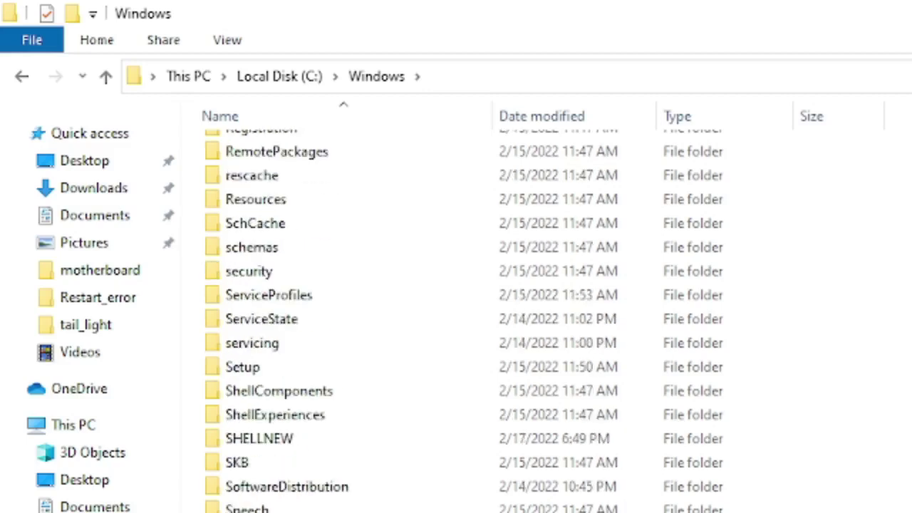
{"action": "scroll", "coordinate": [456, 321], "scroll_direction": "down", "scroll_amount": 3}
{"action": "double_click", "coordinate": [228, 295]}
{"action": "double_click", "coordinate": [235, 485]}
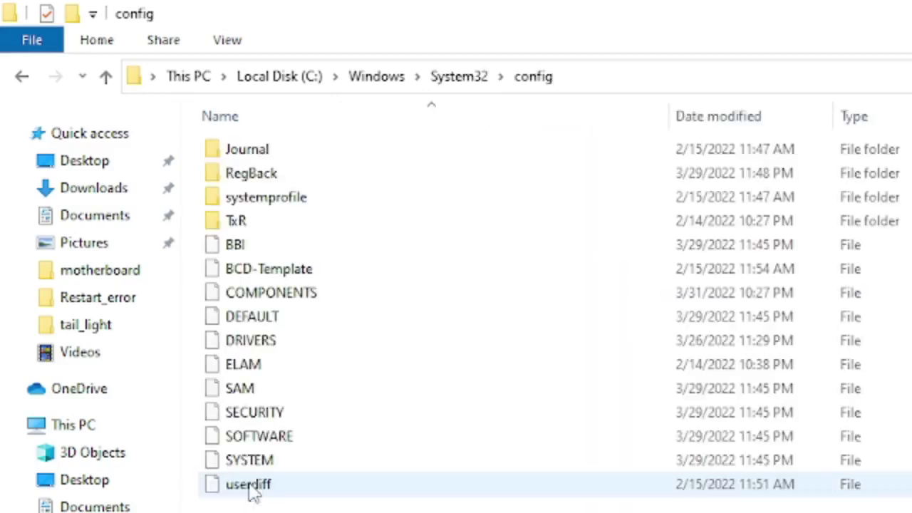
{"action": "double_click", "coordinate": [239, 178]}
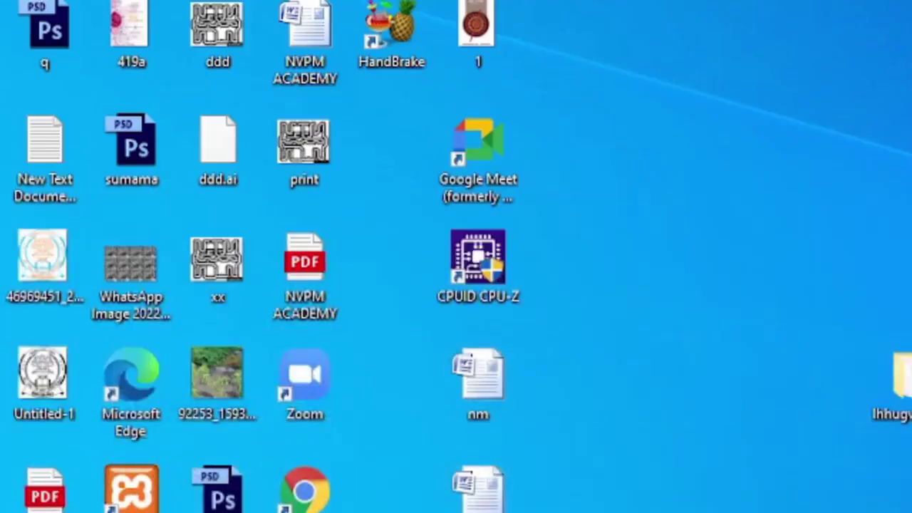
Search Windows for "task" and run Task Scheduler as administrator, leaving the search closed.
{"action": "left_click", "coordinate": [112, 491]}
{"action": "type", "text": "t"}
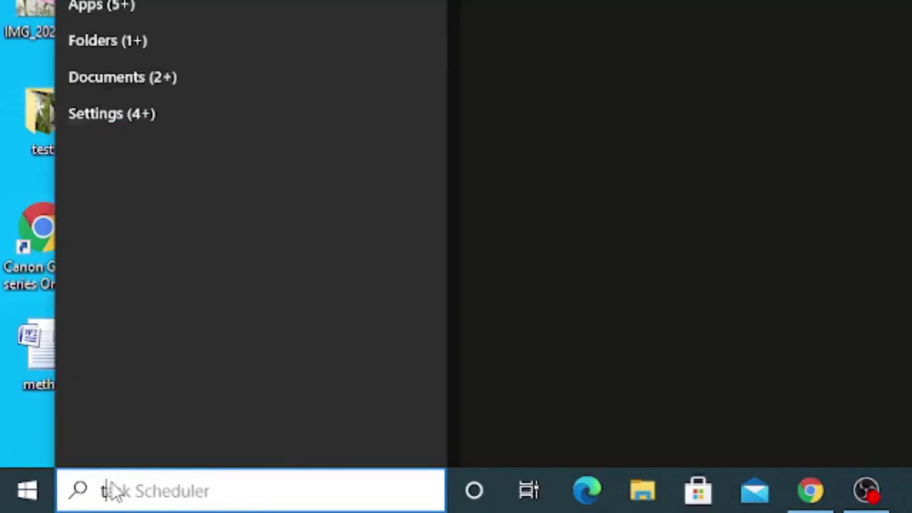
{"action": "type", "text": "ask"}
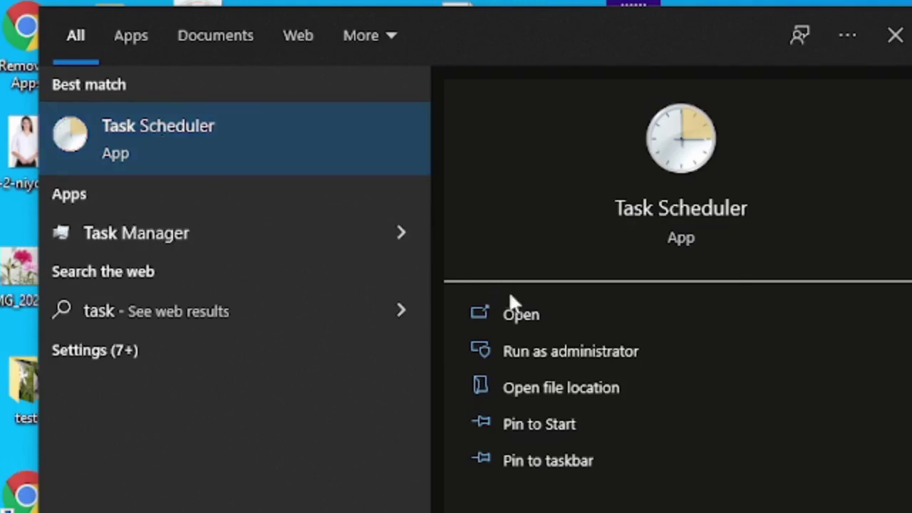
{"action": "left_click", "coordinate": [526, 351]}
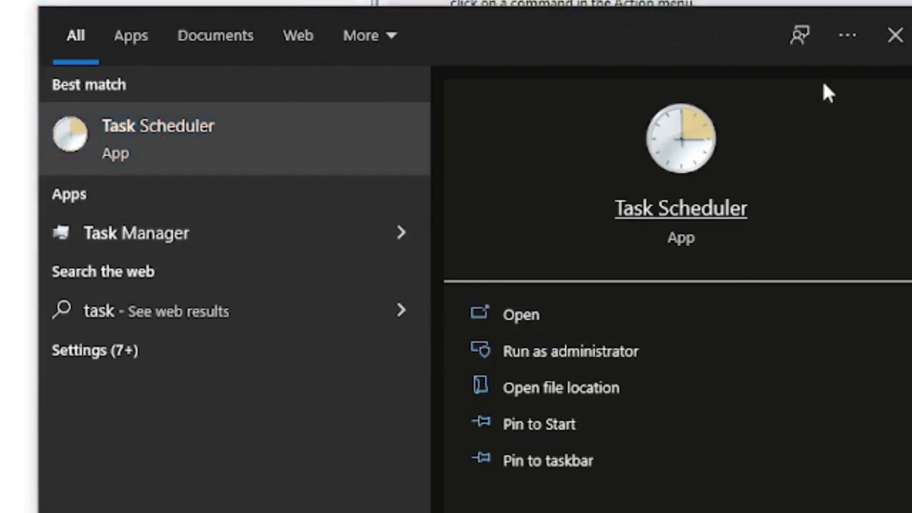
{"action": "left_click", "coordinate": [895, 37]}
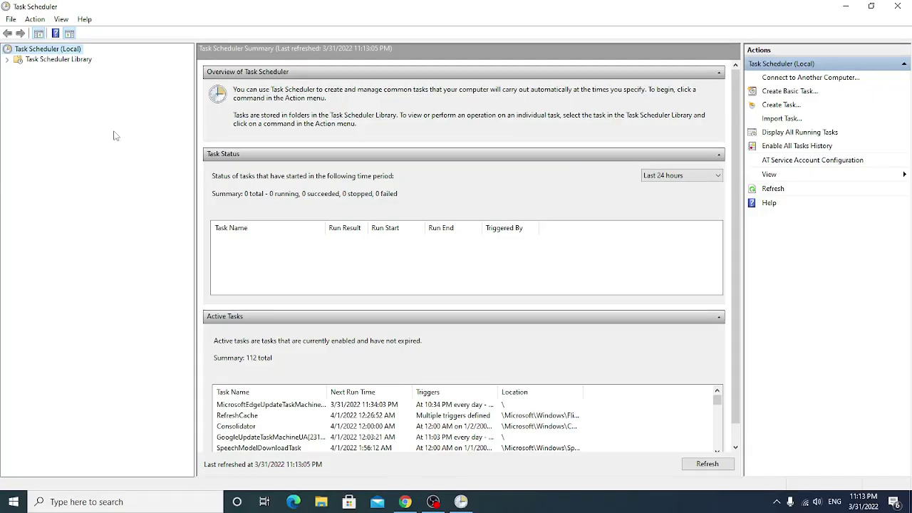
Open the Registry folder under Task Scheduler Library > Microsoft > Windows and widen the Name column to show the full task name.
{"action": "left_click", "coordinate": [9, 61]}
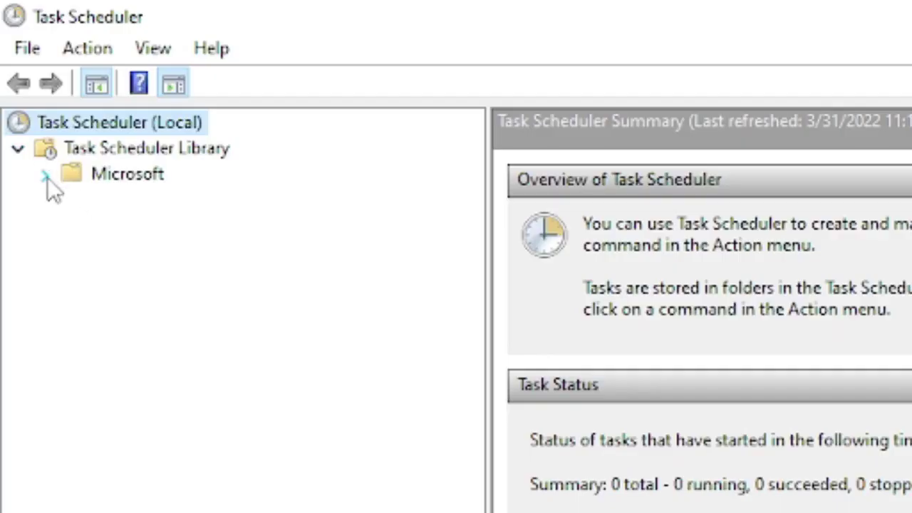
{"action": "left_click", "coordinate": [48, 178]}
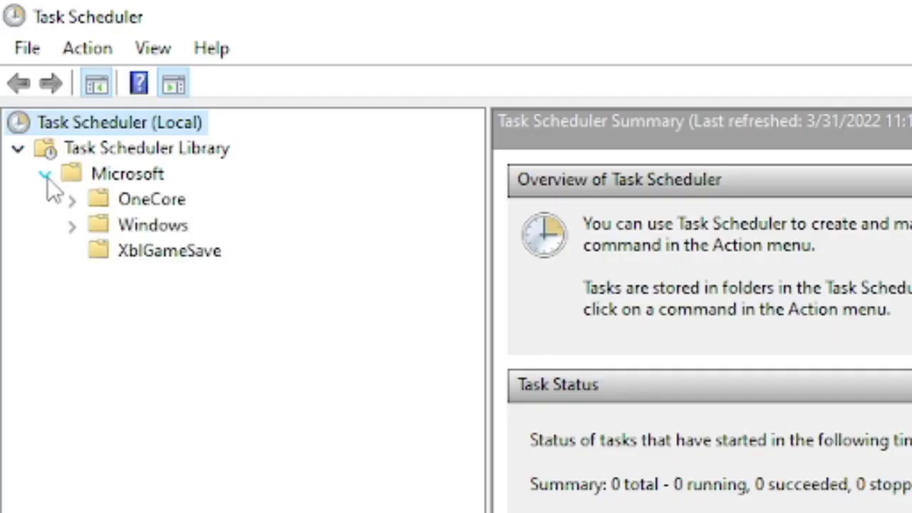
{"action": "left_click", "coordinate": [98, 226]}
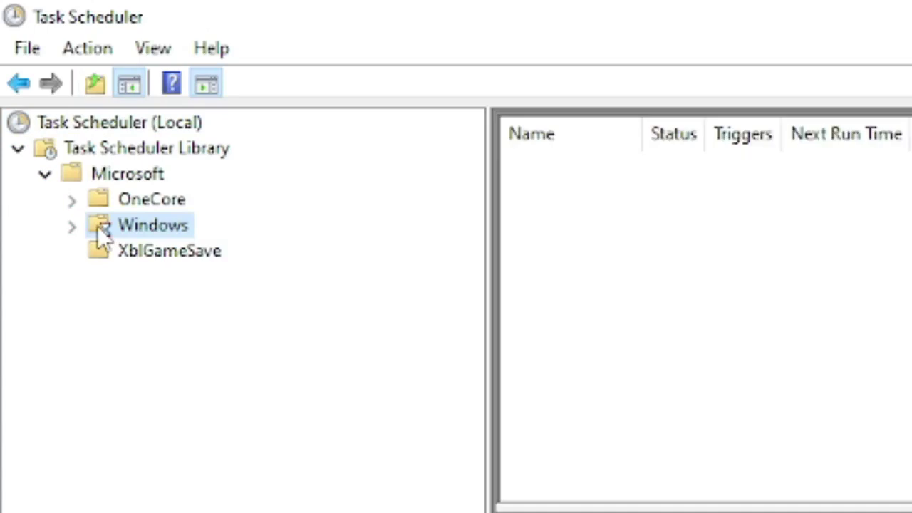
{"action": "left_click", "coordinate": [74, 227]}
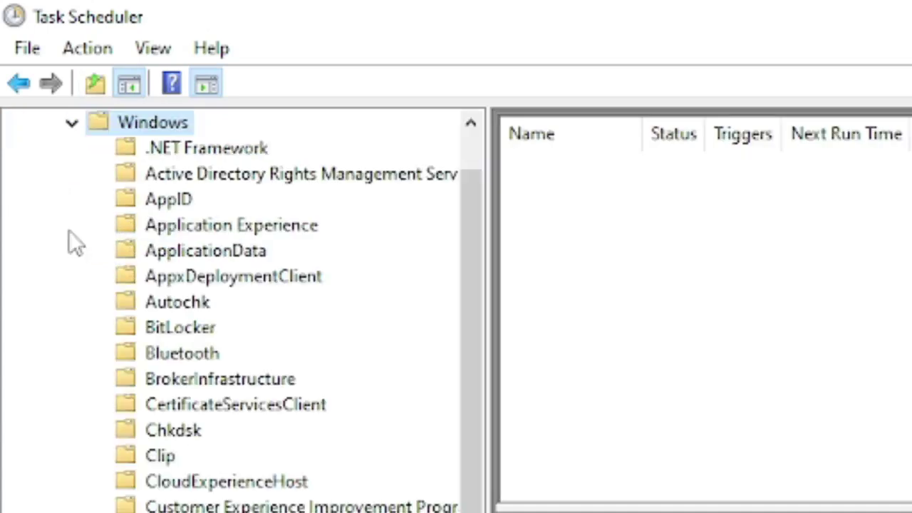
{"action": "left_click_drag", "start_coordinate": [469, 332], "coordinate": [487, 512]}
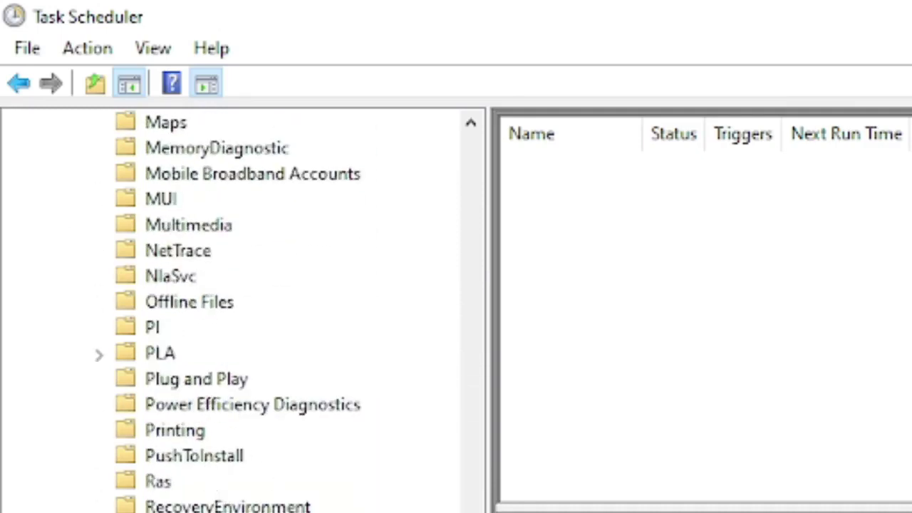
{"action": "left_click", "coordinate": [164, 512]}
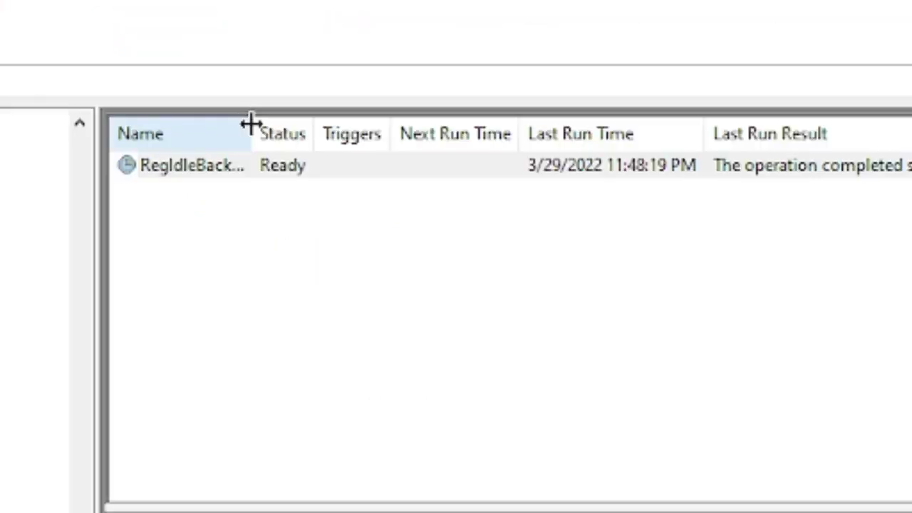
{"action": "left_click_drag", "start_coordinate": [642, 0], "coordinate": [751, 0]}
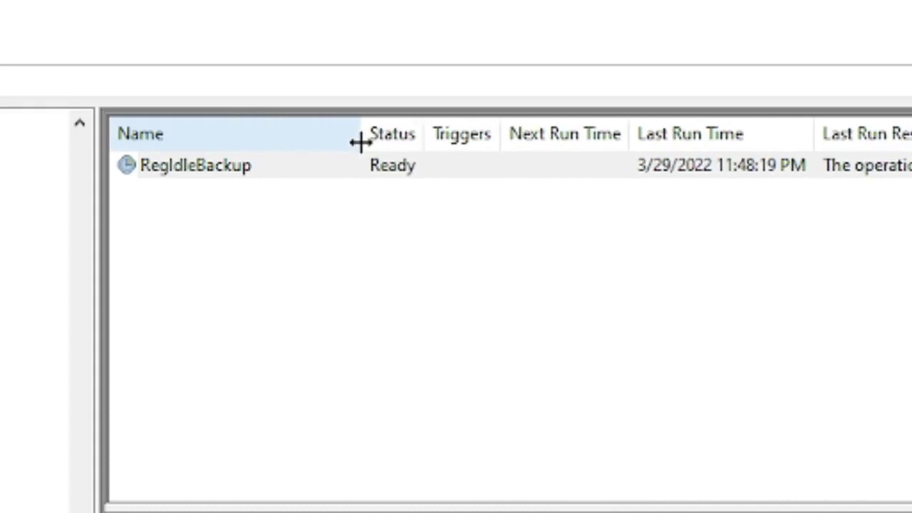
Run the RegIdleBackup task manually and close Task Scheduler.
{"action": "left_click", "coordinate": [150, 171]}
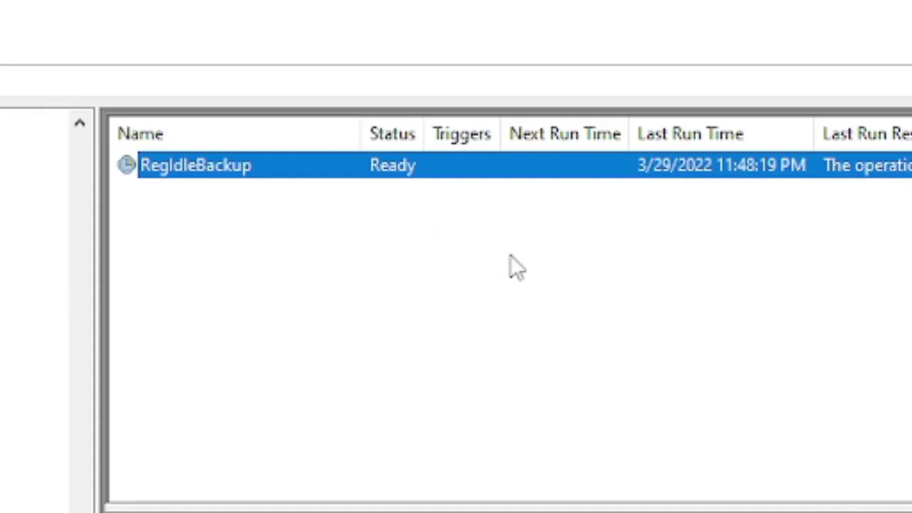
{"action": "right_click", "coordinate": [195, 165]}
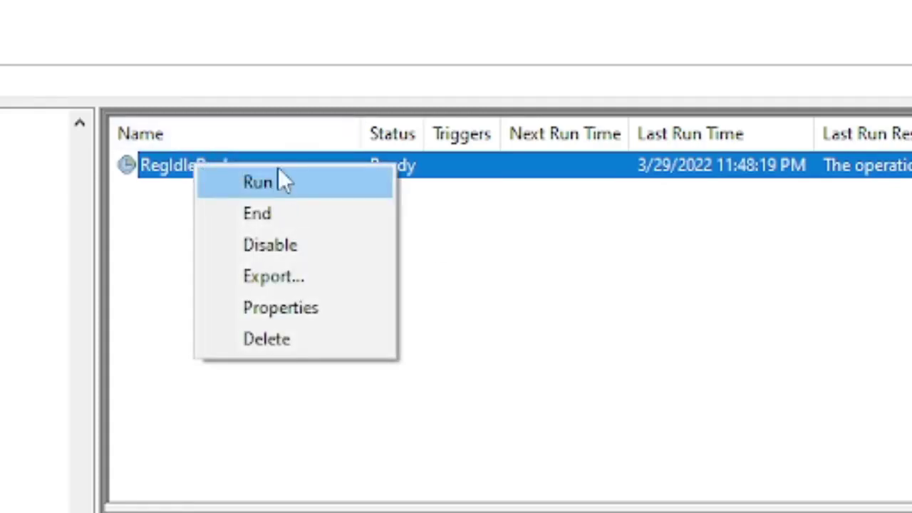
{"action": "left_click", "coordinate": [275, 187]}
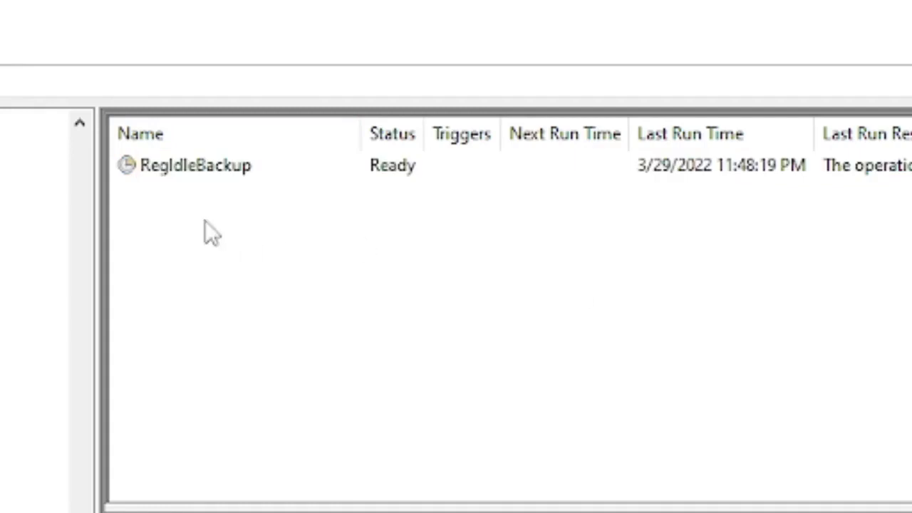
{"action": "left_click", "coordinate": [191, 175]}
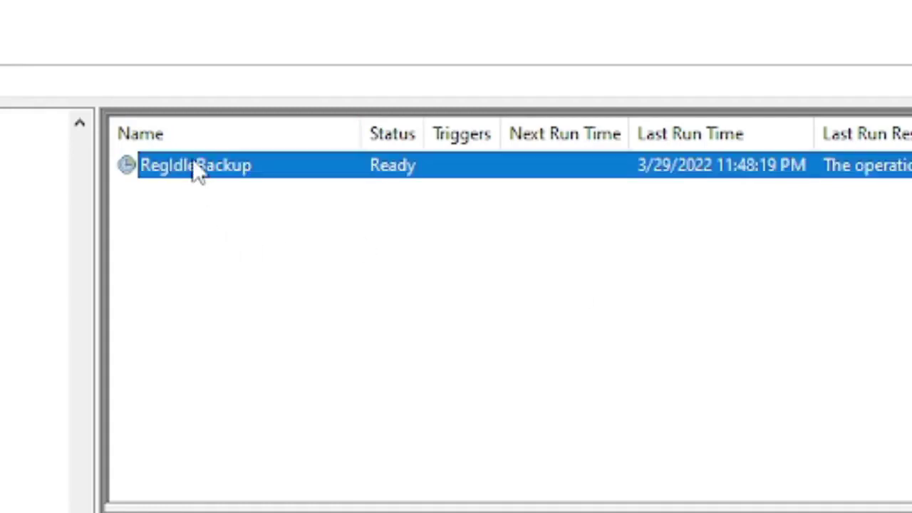
{"action": "right_click", "coordinate": [193, 159]}
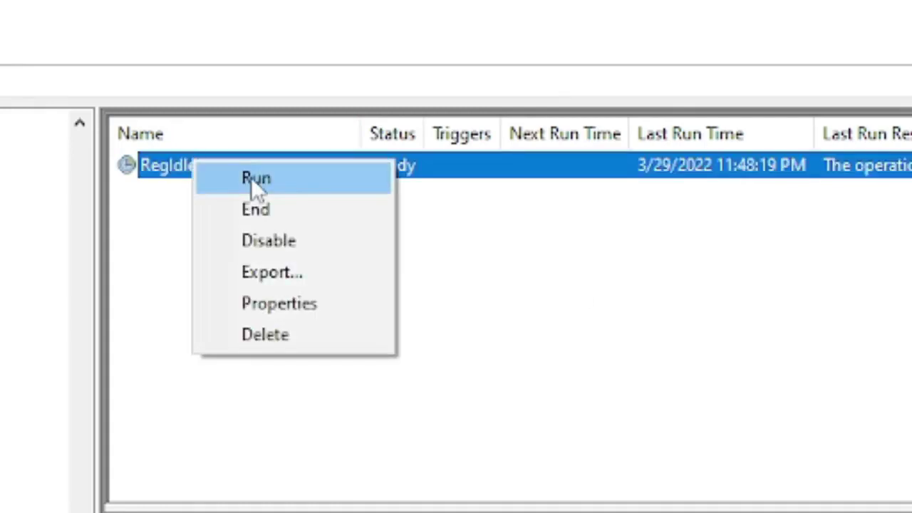
{"action": "left_click", "coordinate": [255, 184]}
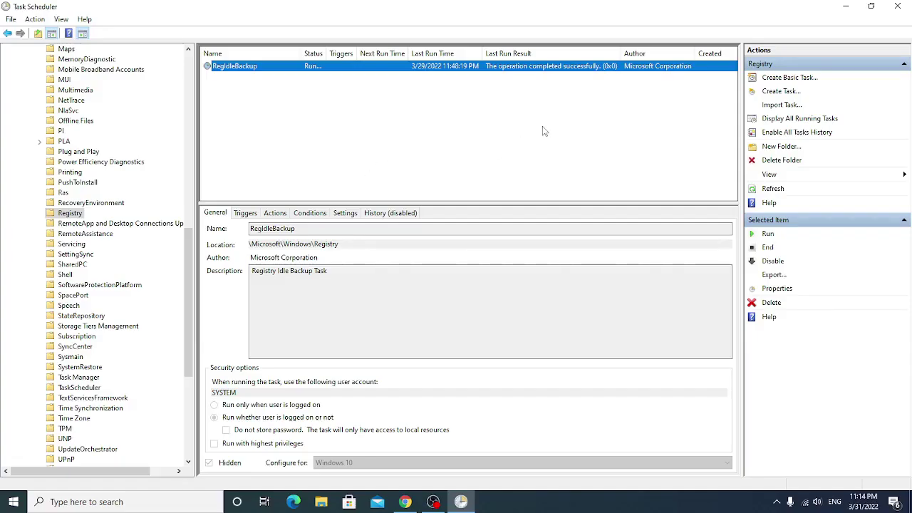
{"action": "left_click", "coordinate": [905, 6]}
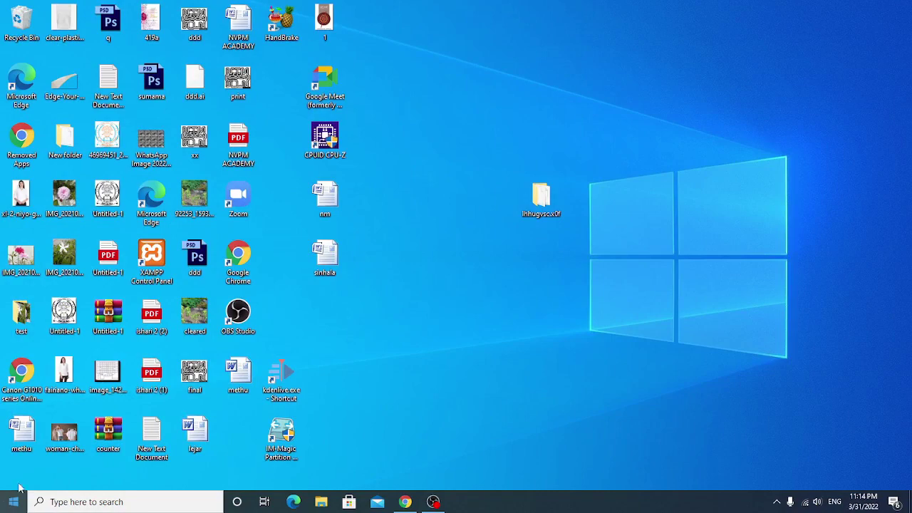
Return to C:\Windows\System32\config\RegBack in File Explorer and check the backup files' modification dates and sizes.
{"action": "left_click", "coordinate": [320, 502]}
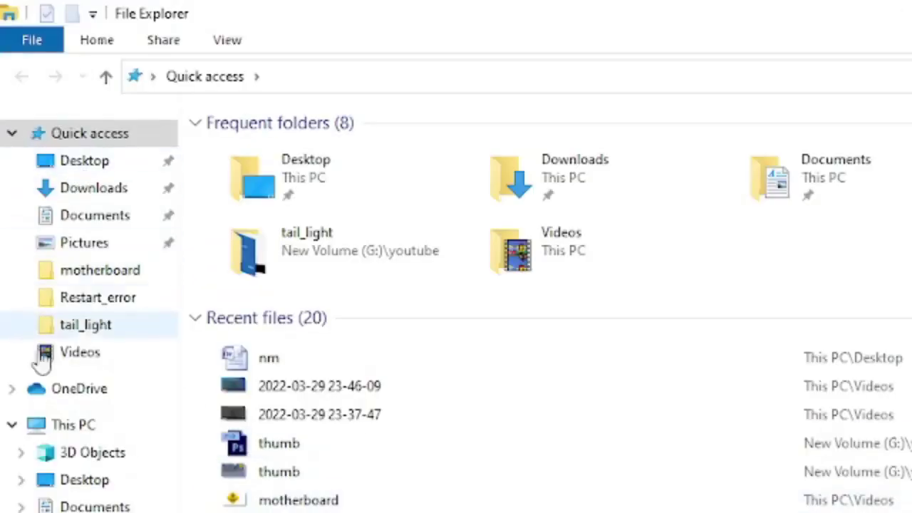
{"action": "left_click", "coordinate": [57, 432]}
{"action": "double_click", "coordinate": [367, 341]}
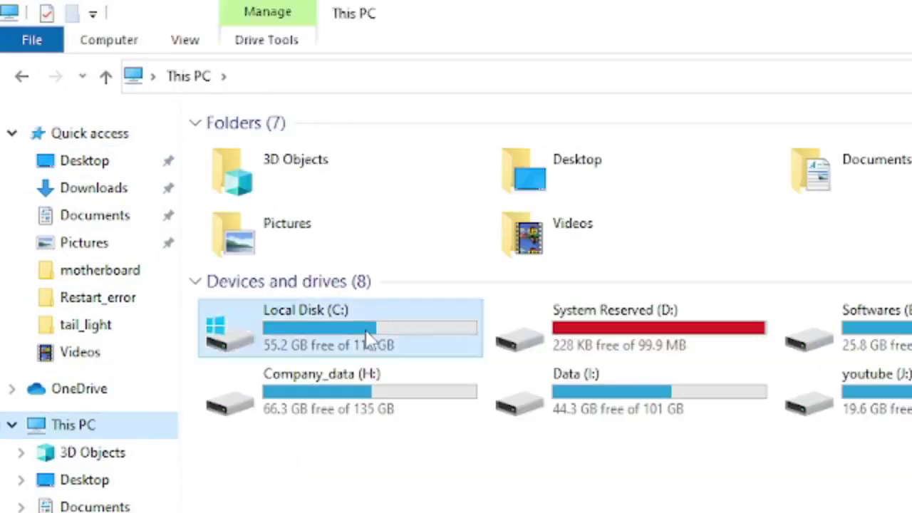
{"action": "double_click", "coordinate": [254, 365]}
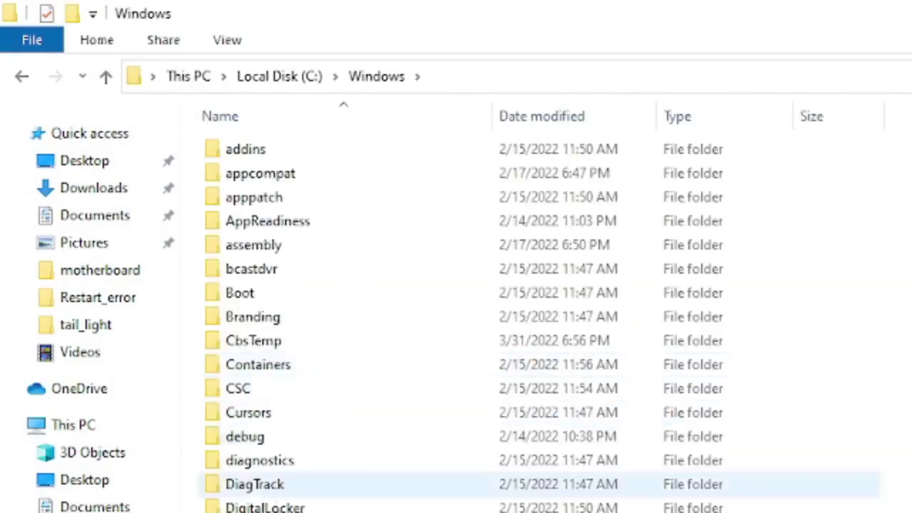
{"action": "scroll", "coordinate": [254, 378], "scroll_direction": "down", "scroll_amount": 9}
{"action": "scroll", "coordinate": [235, 428], "scroll_direction": "down", "scroll_amount": 8}
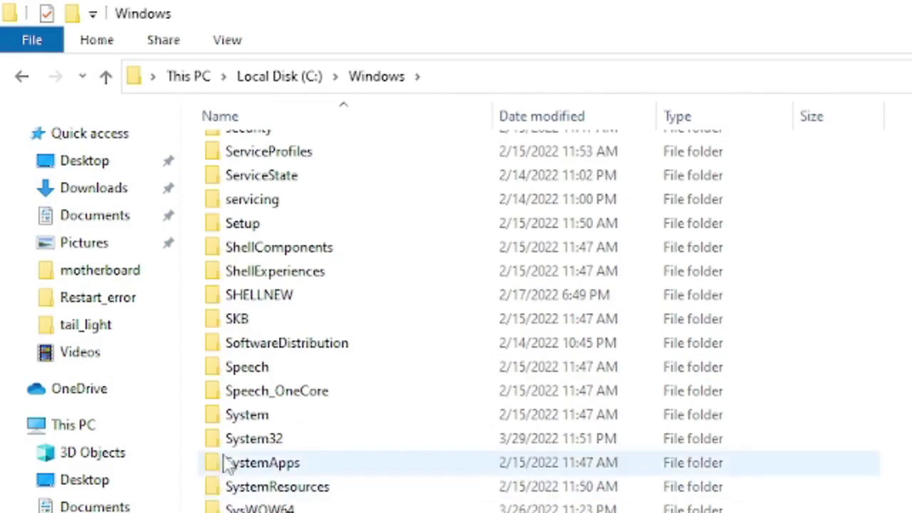
{"action": "double_click", "coordinate": [253, 439]}
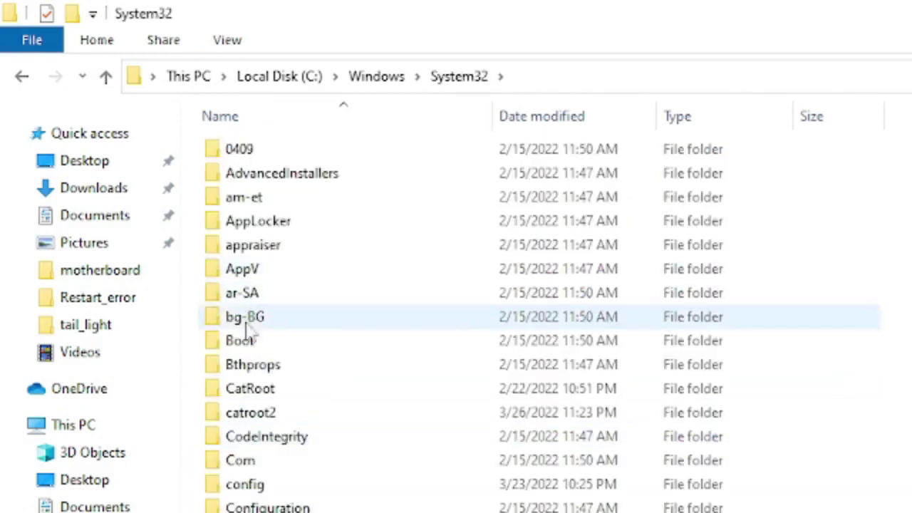
{"action": "double_click", "coordinate": [244, 486]}
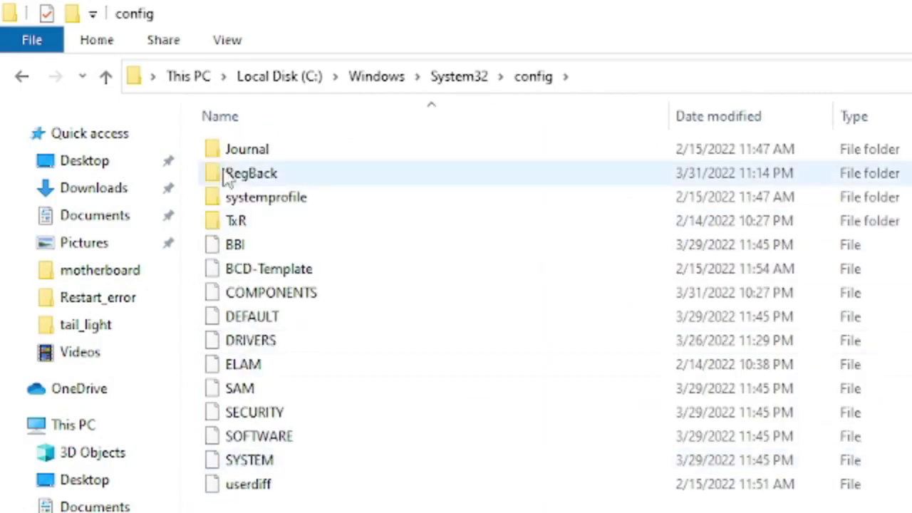
{"action": "left_click", "coordinate": [242, 185]}
{"action": "double_click", "coordinate": [246, 179]}
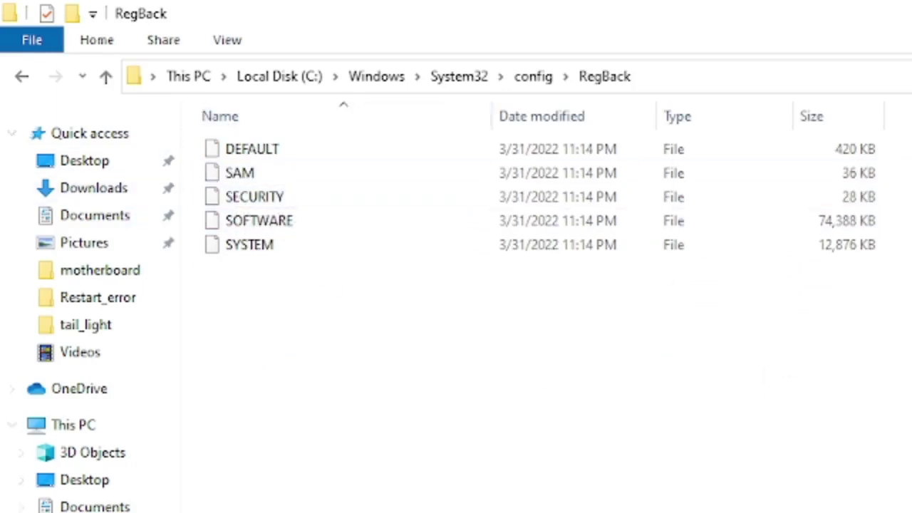